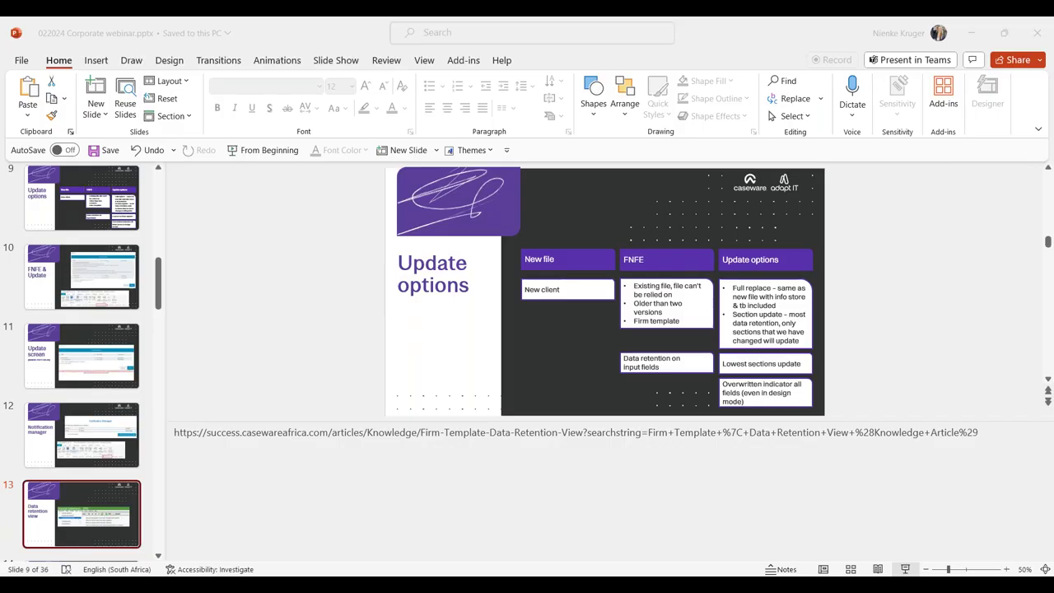
Step: Go to the Data retention view slide, and switch to the IFRS and Interims Demo Nov2022 financial statements in CaseView
key("Down")
mouse_move(543, 518)
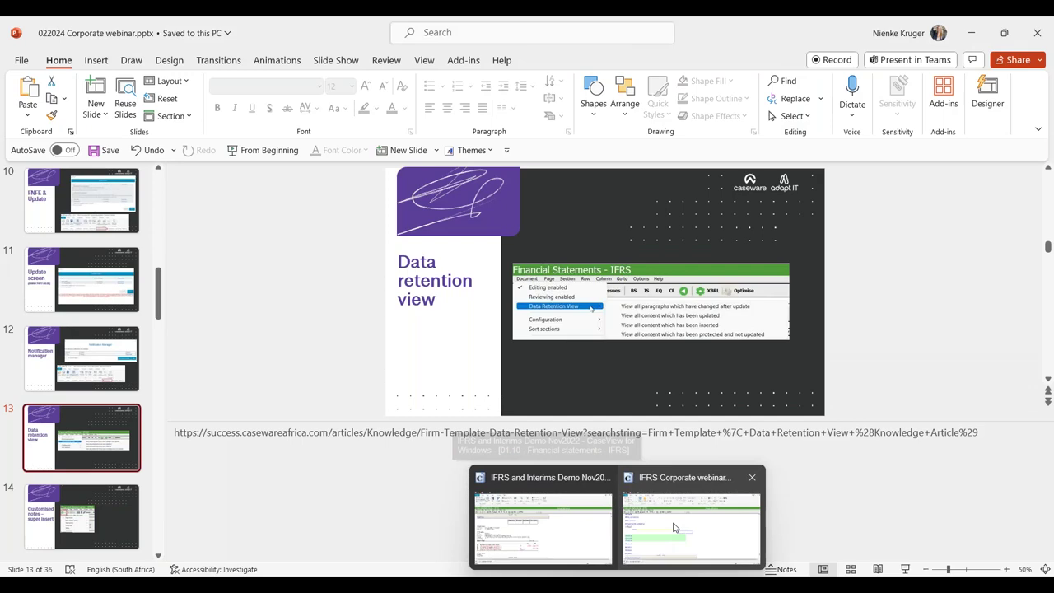
mouse_move(673, 526)
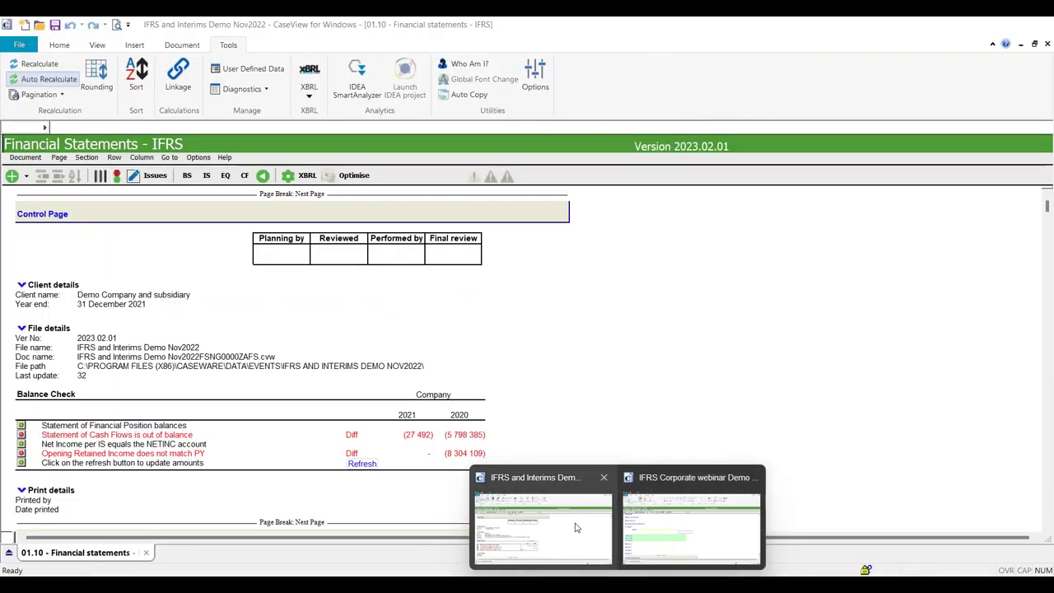
left_click(542, 527)
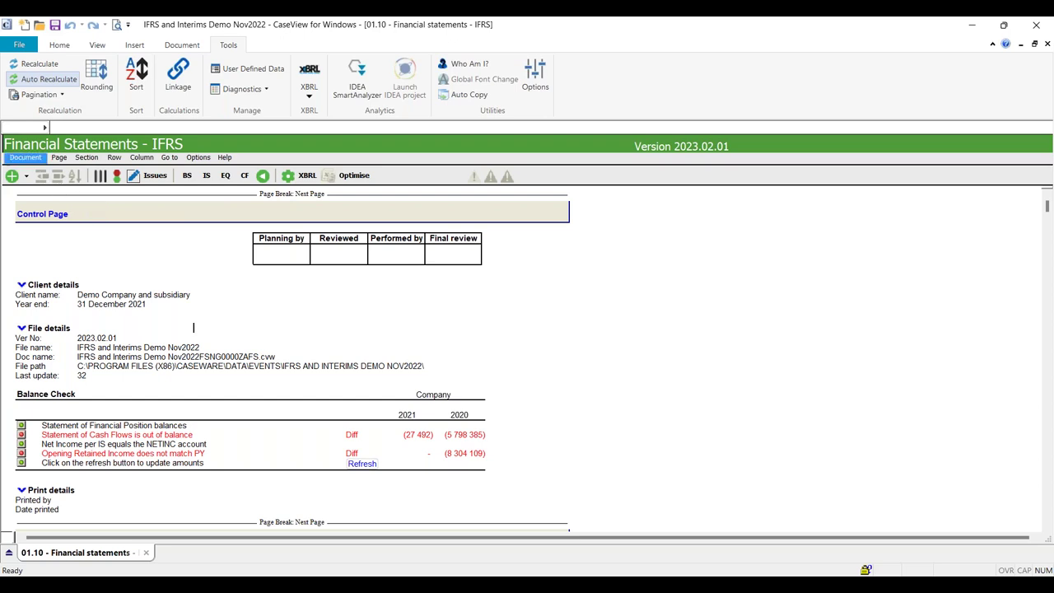
Step: Set the data retention view to all content which has been inserted, and go to the listed Accounting Policies - ACP_053 section
left_click(25, 157)
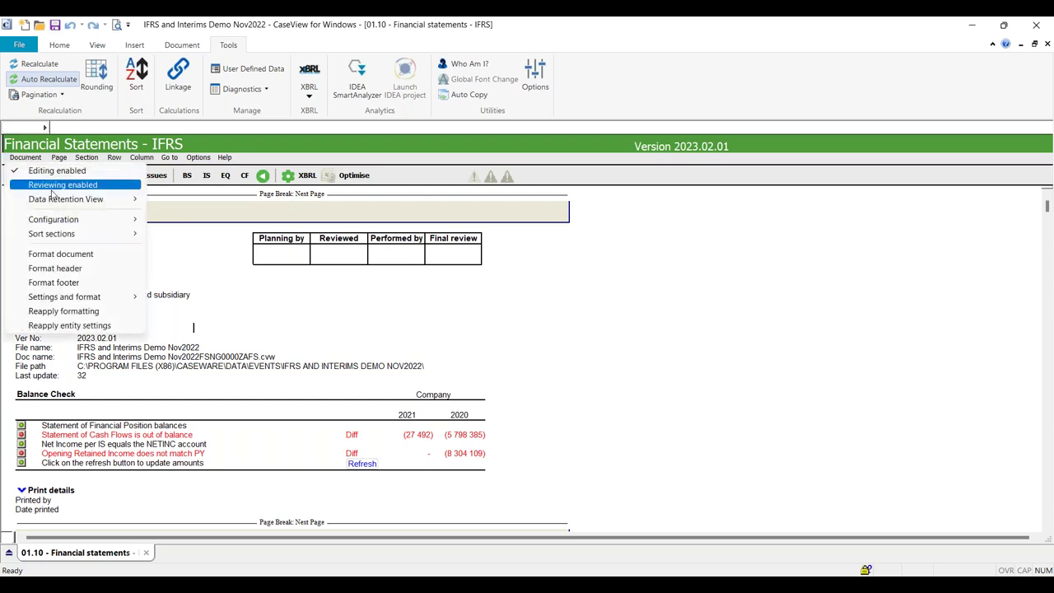
mouse_move(74, 206)
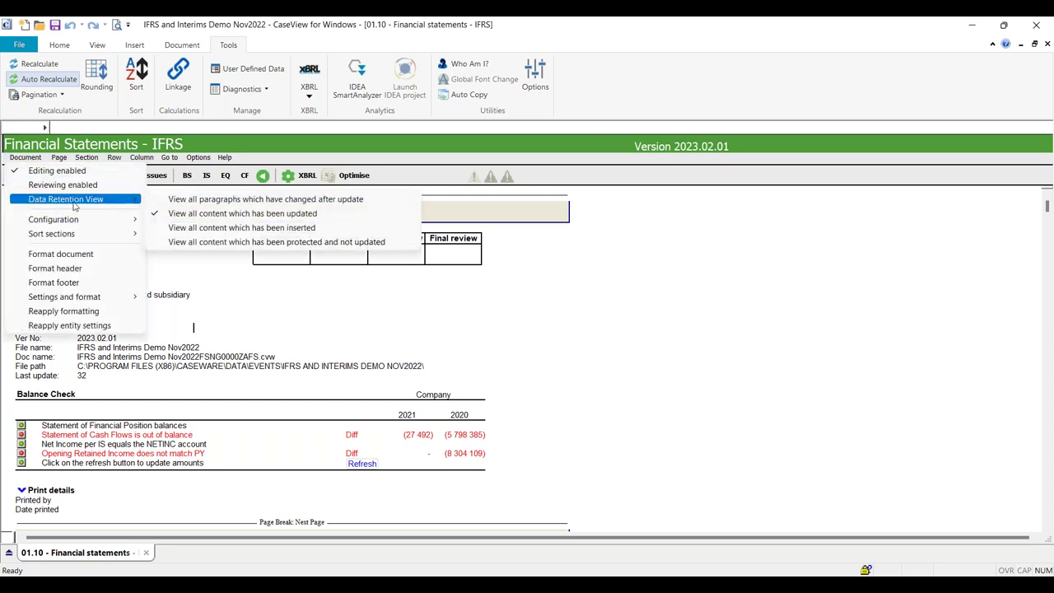
left_click(194, 230)
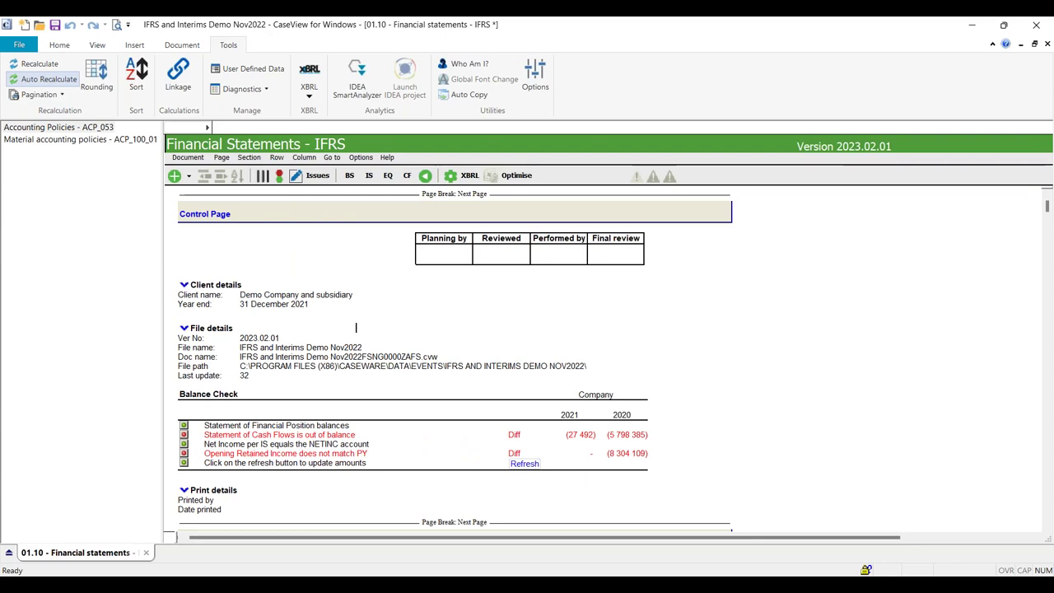
left_click(103, 129)
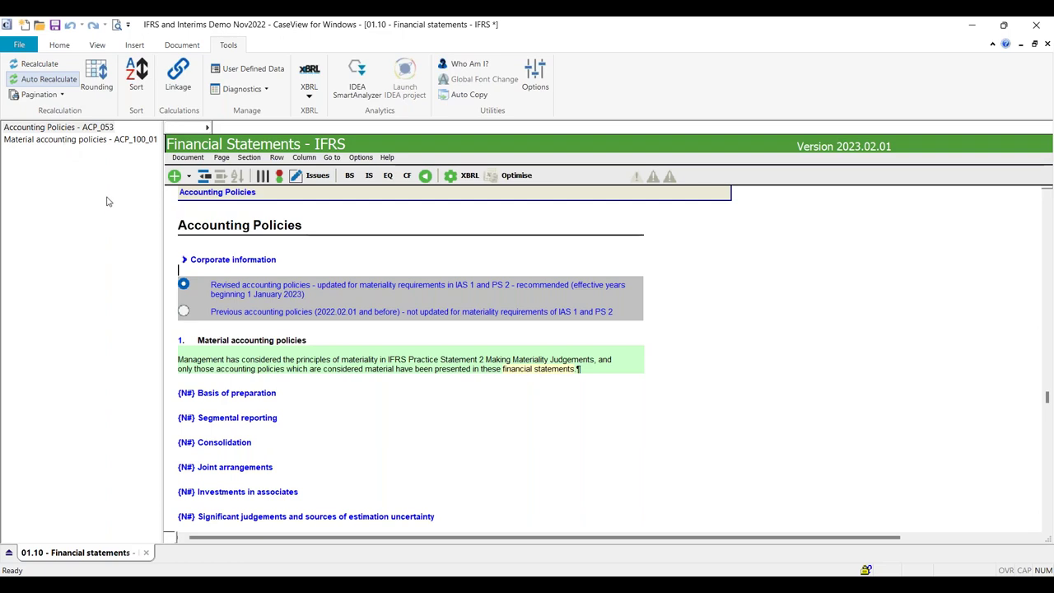
Step: Switch to the browser and examine the contents of the IFRS Latest Release Version 2023.02.01 article in a maximized window
key("alt+Tab")
left_click_drag(0, 139, 386, 32)
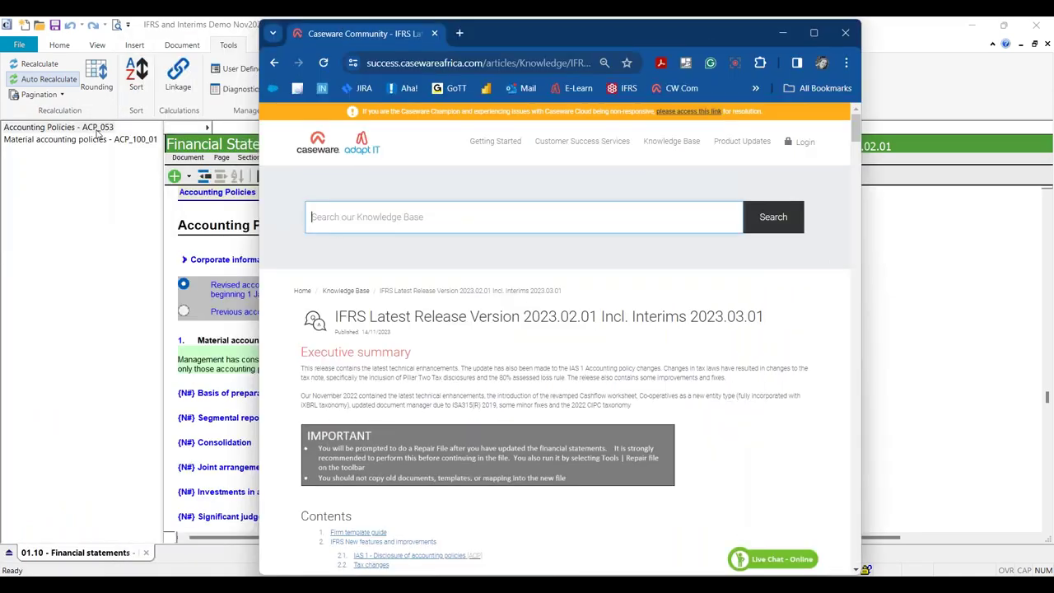
key("super+Up")
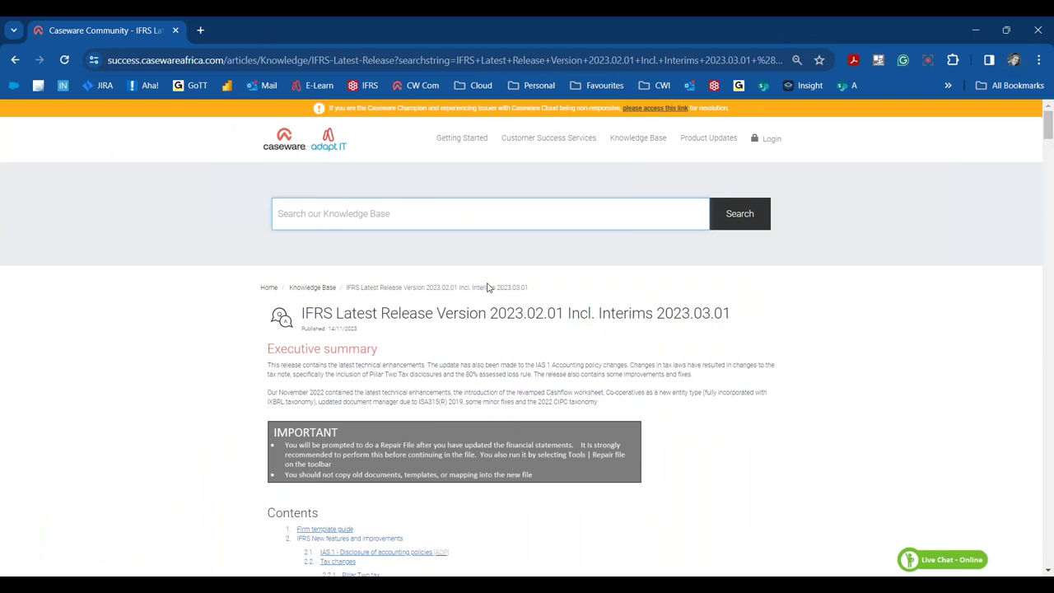
scroll(524, 511, "down", 3)
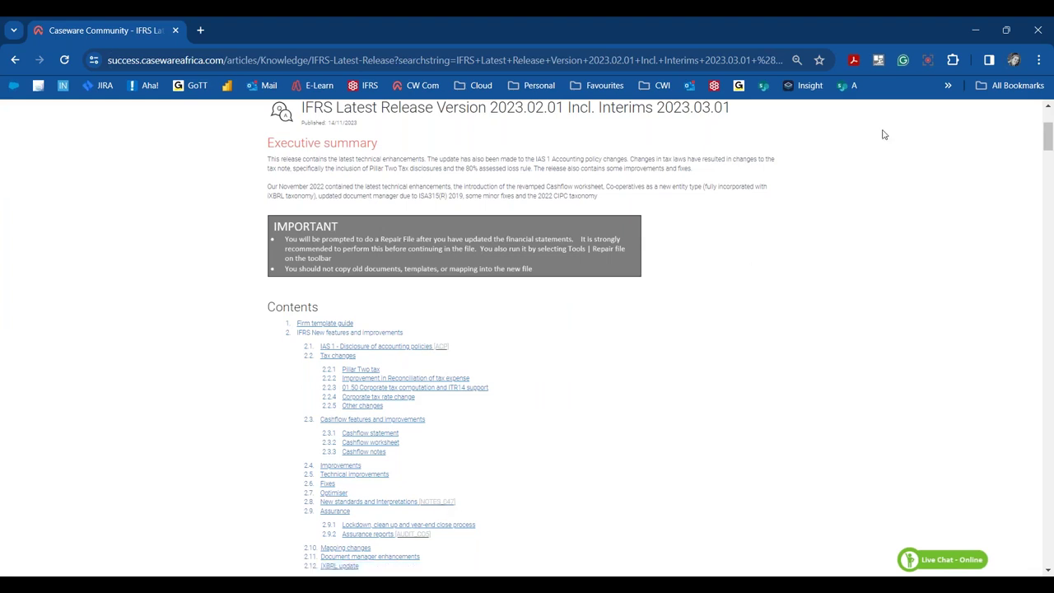
left_click(977, 30)
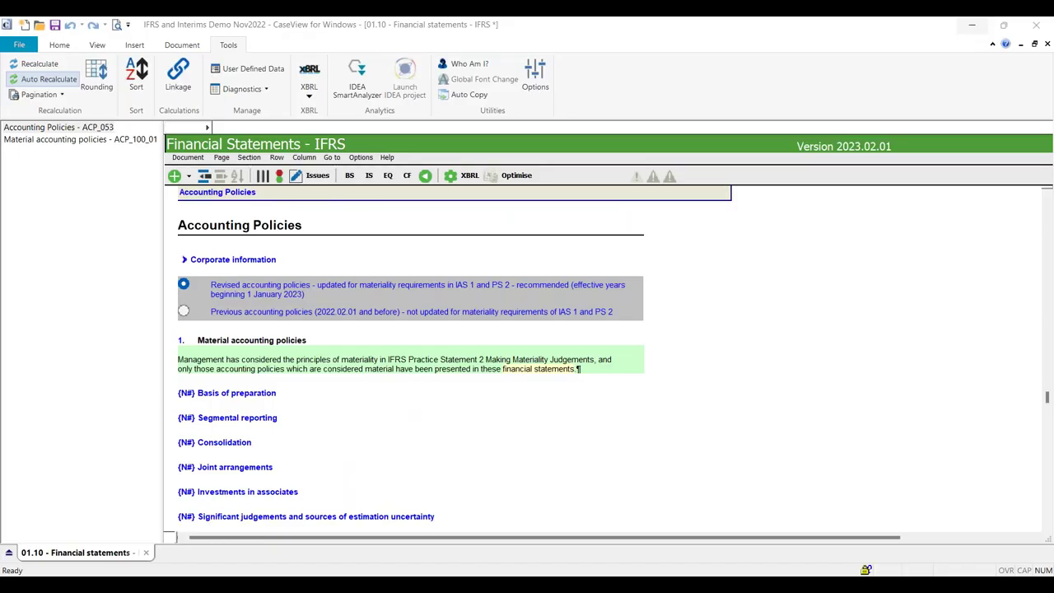
Step: Present the 022024 Corporate webinar slides up to Customised notes – super insert, and switch to the IFRS Corporate webinar Demo 2024 file
left_click(647, 527)
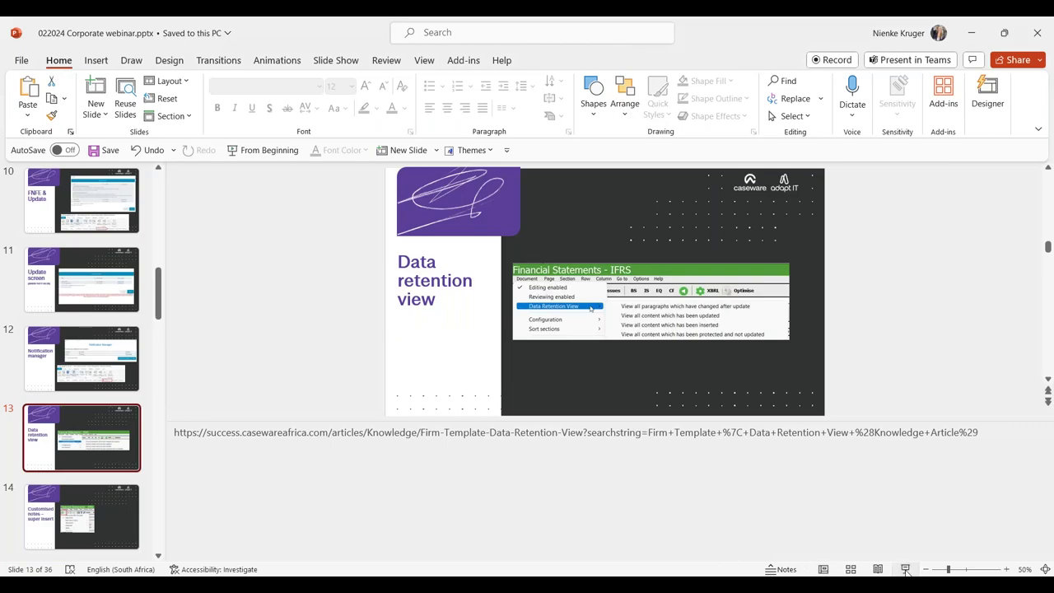
left_click(905, 569)
left_click(905, 569)
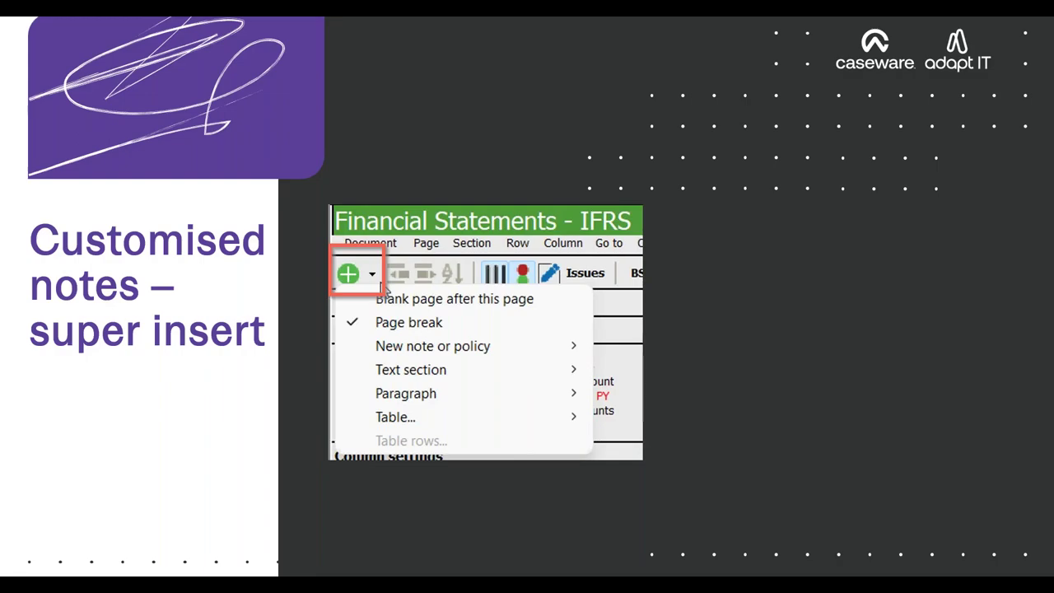
key("Escape")
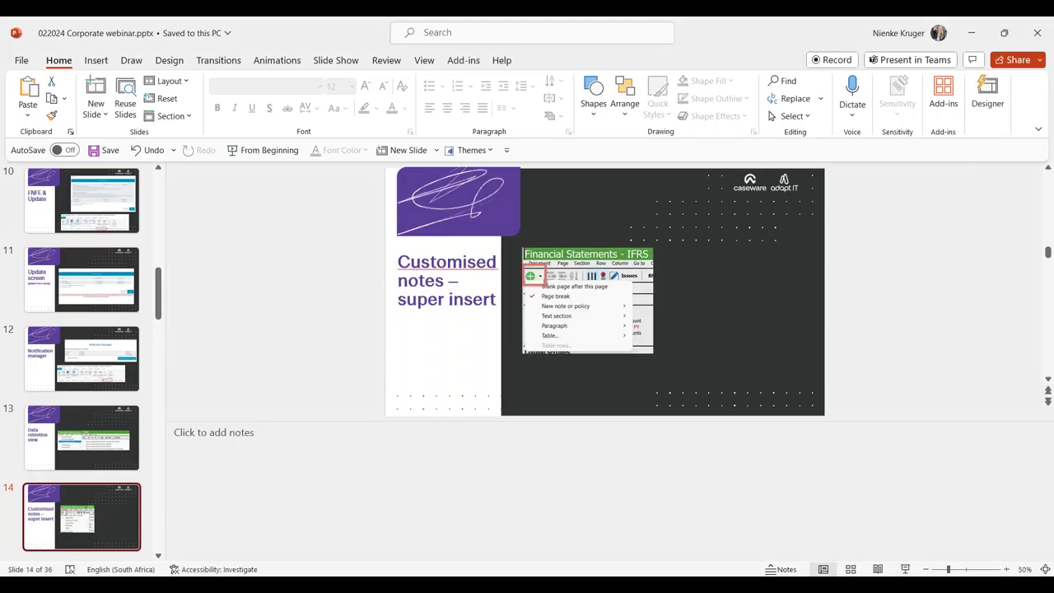
left_click(616, 586)
left_click(692, 519)
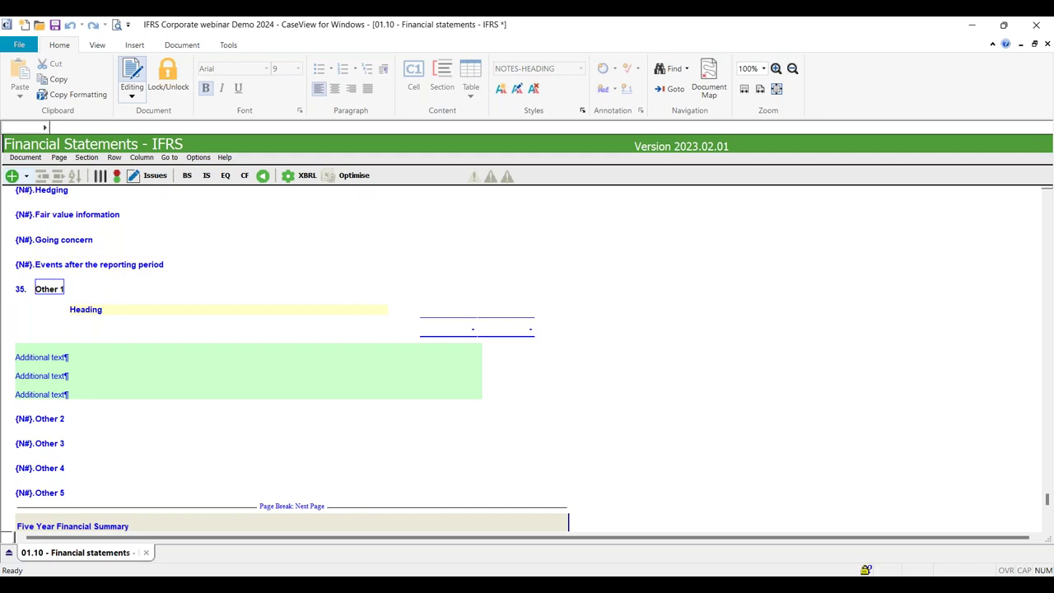
left_click(12, 175)
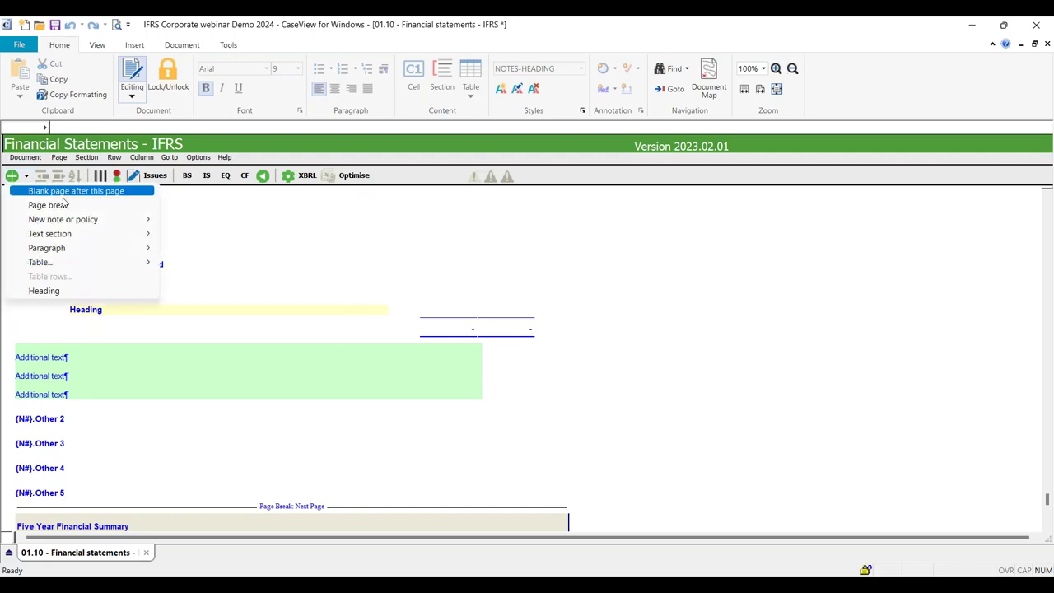
mouse_move(80, 219)
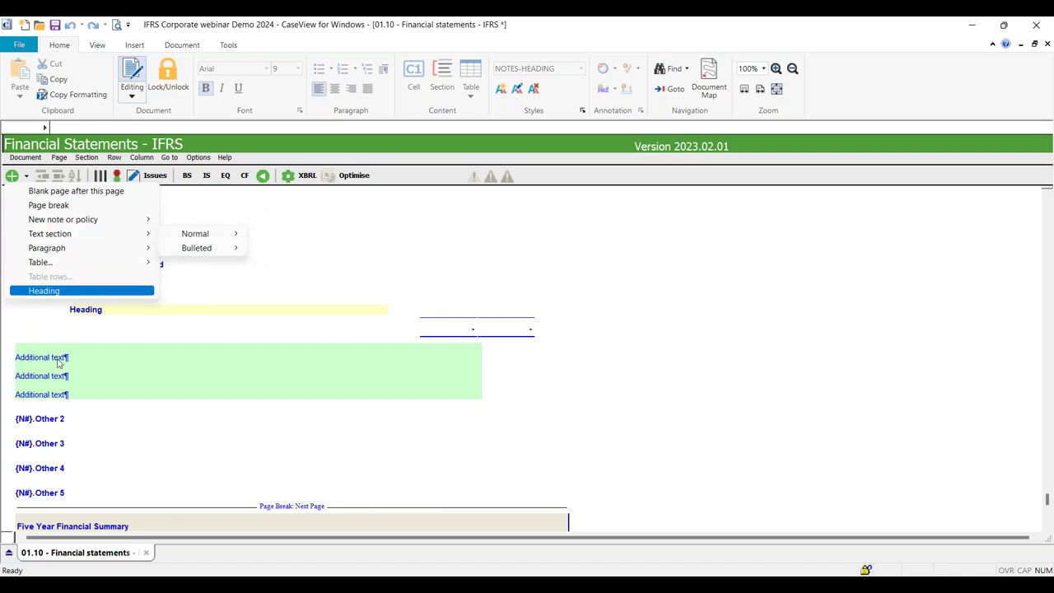
mouse_move(78, 262)
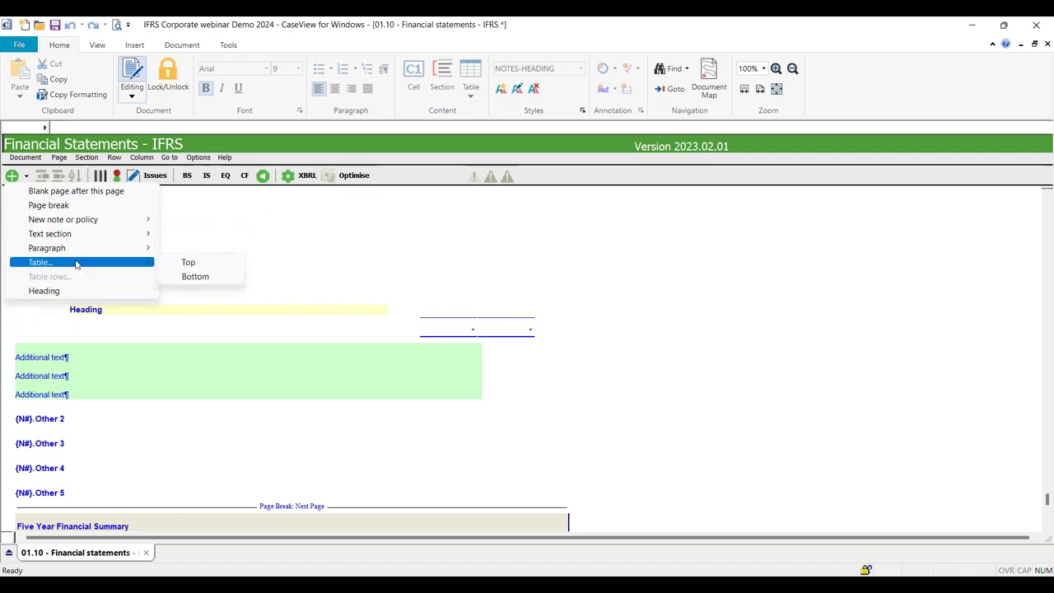
left_click(198, 277)
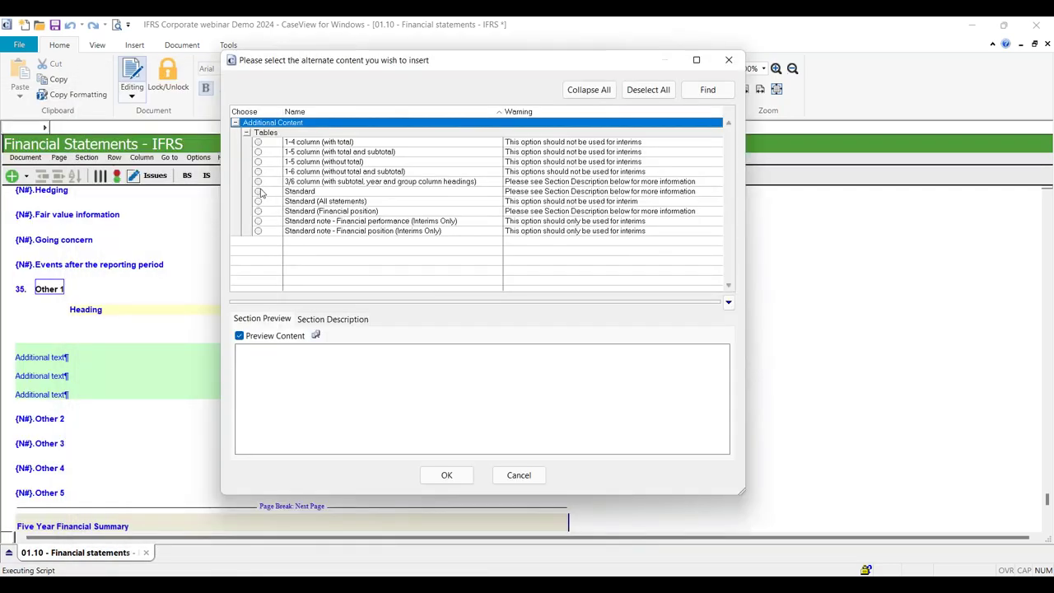
left_click(259, 191)
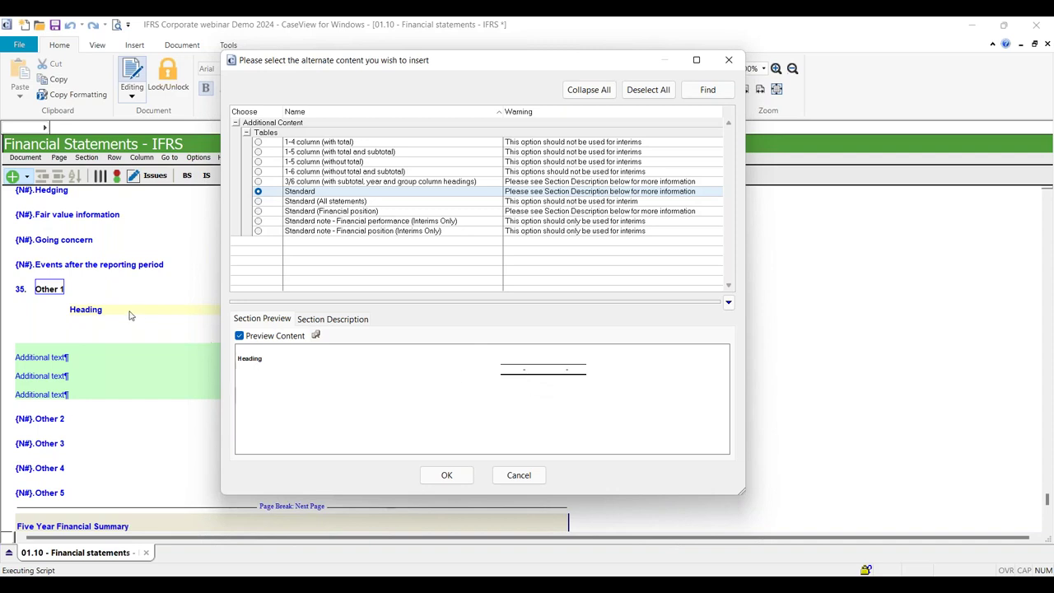
left_click(521, 476)
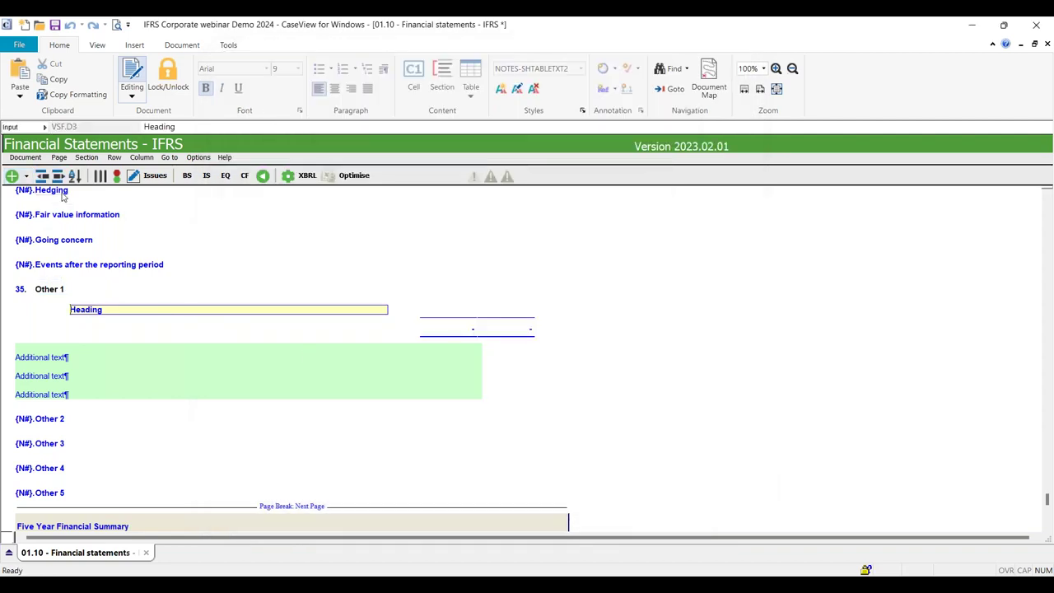
Step: Insert 5 Link to map rows below the Heading row in the table of note Other 1
left_click(12, 175)
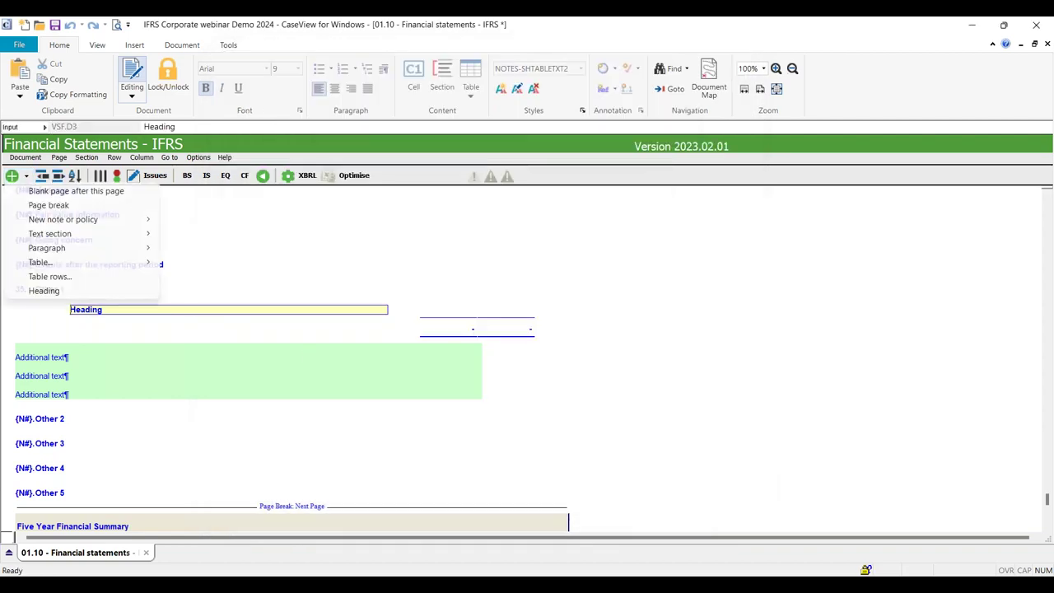
left_click(50, 275)
left_click(392, 276)
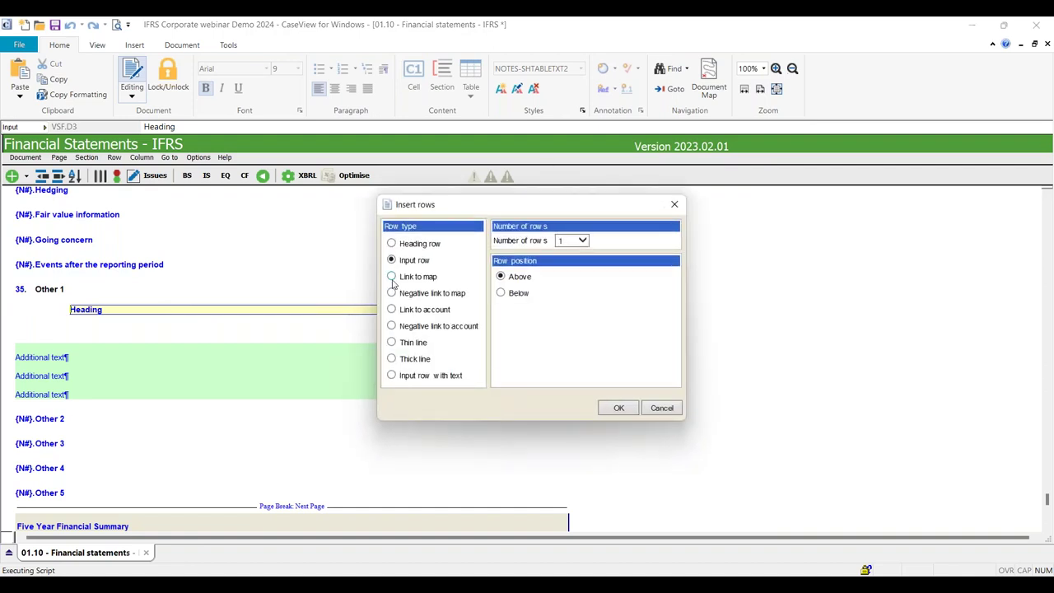
left_click(519, 293)
left_click(582, 240)
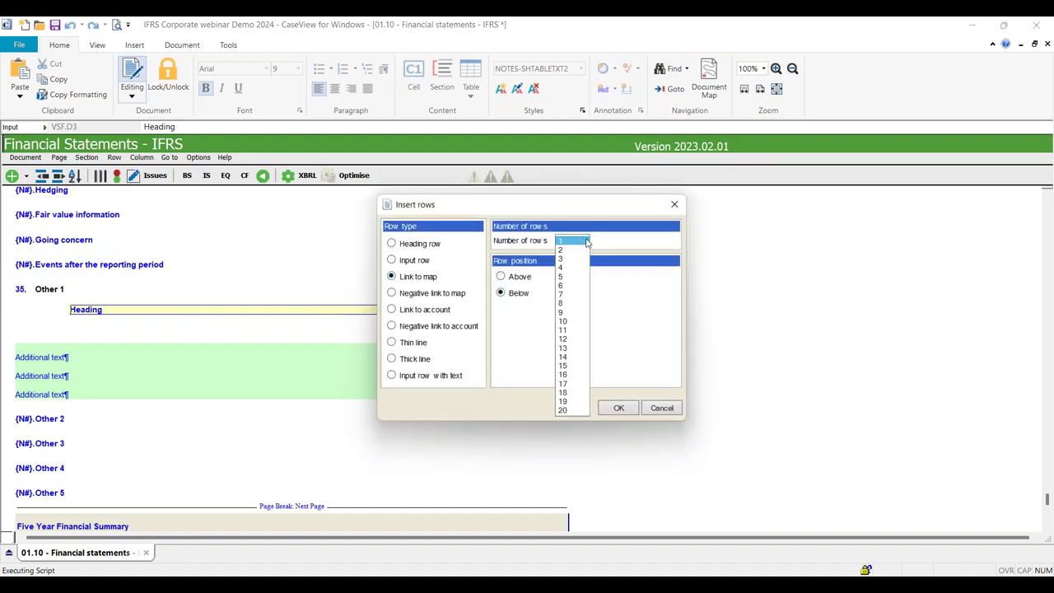
left_click(577, 281)
left_click(618, 407)
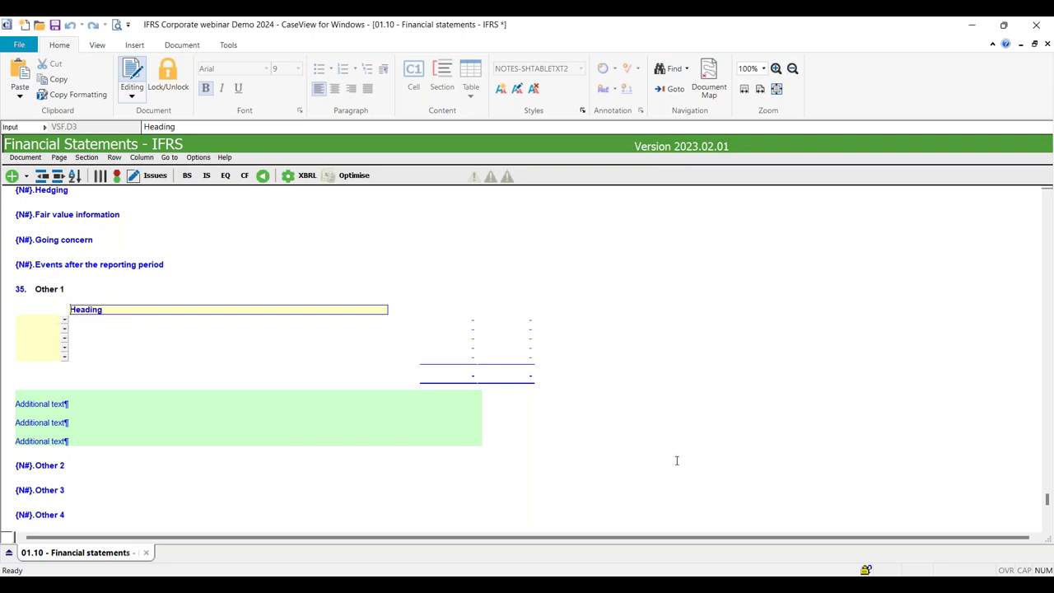
Step: Switch back to the 022024 Corporate webinar presentation, and present up to the Customised notes slide on restricting updates
mouse_move(647, 584)
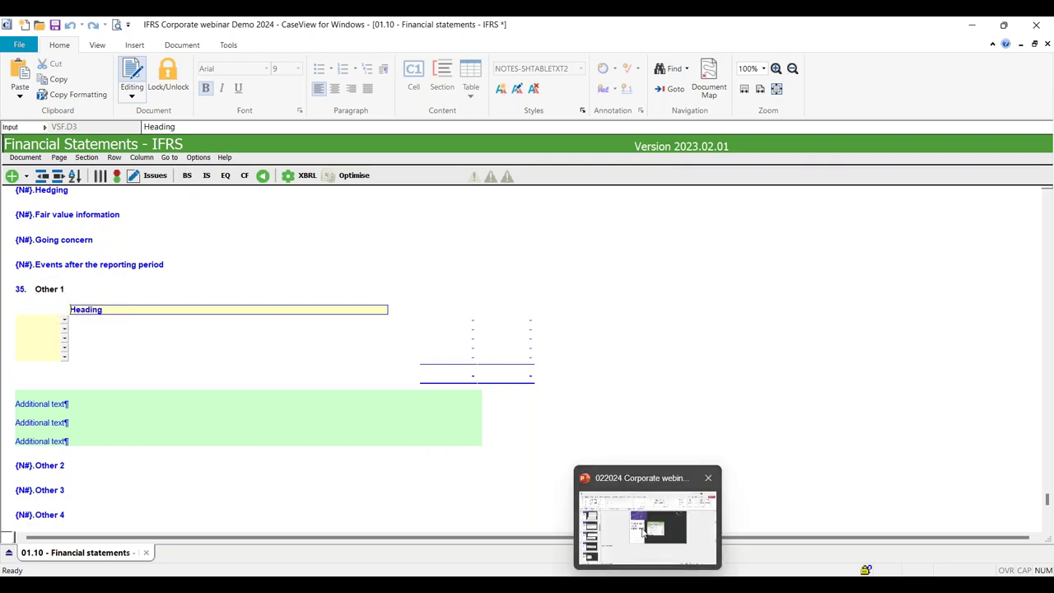
left_click(645, 531)
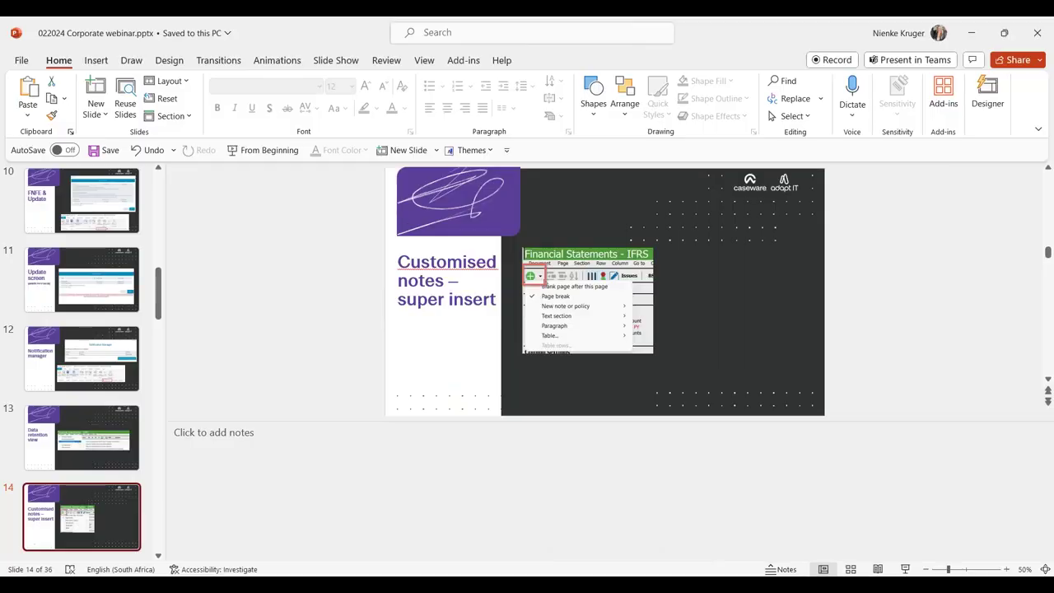
key("shift+F5")
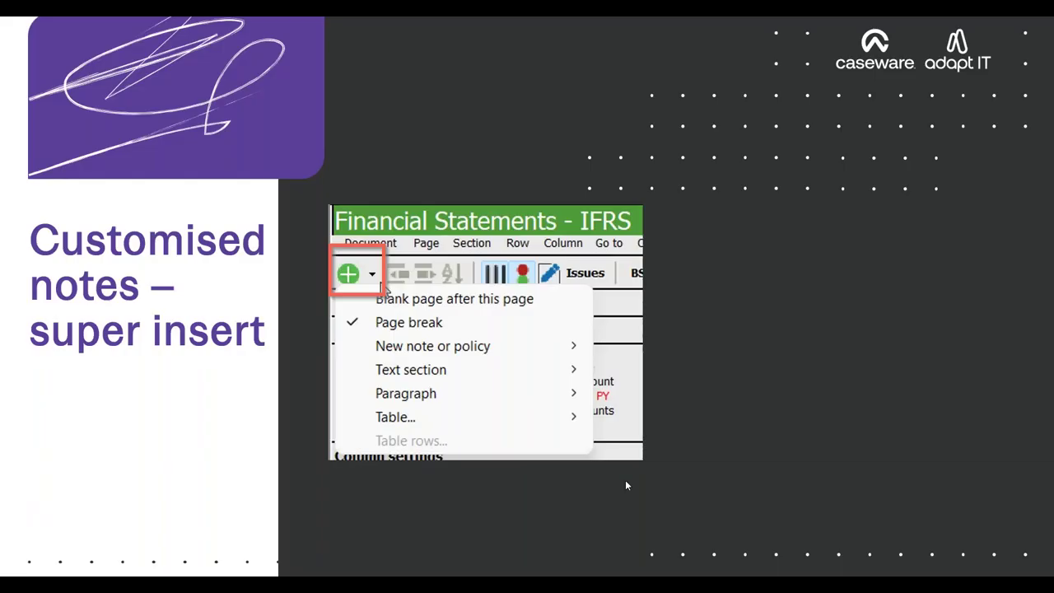
left_click(624, 479)
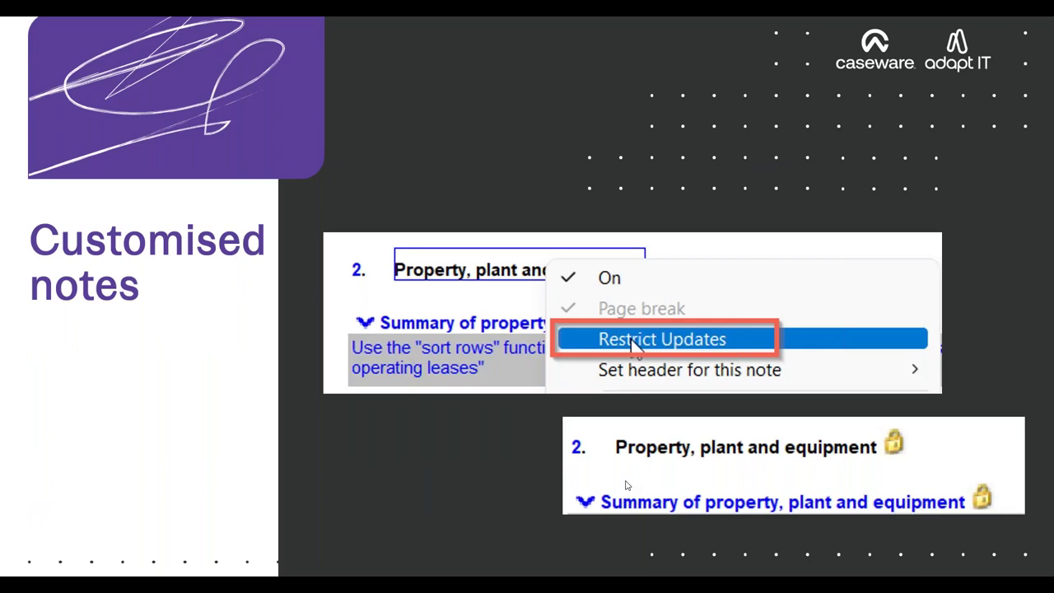
key("Escape")
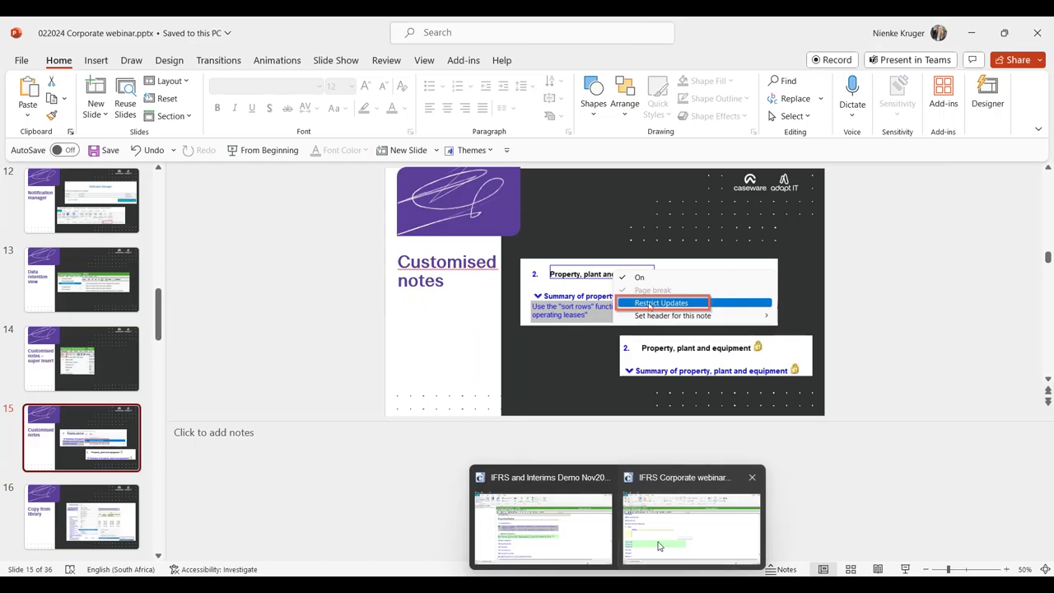
Step: Restrict updates for note Other 1 in the IFRS Corporate webinar Demo 2024 financial statements
left_click(658, 545)
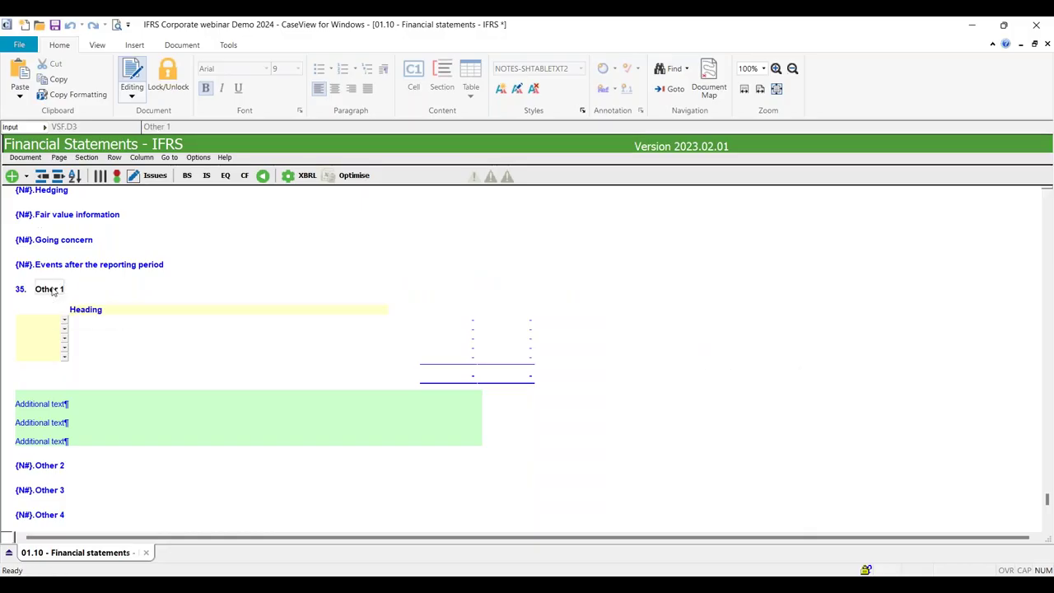
right_click(51, 290)
left_click(105, 323)
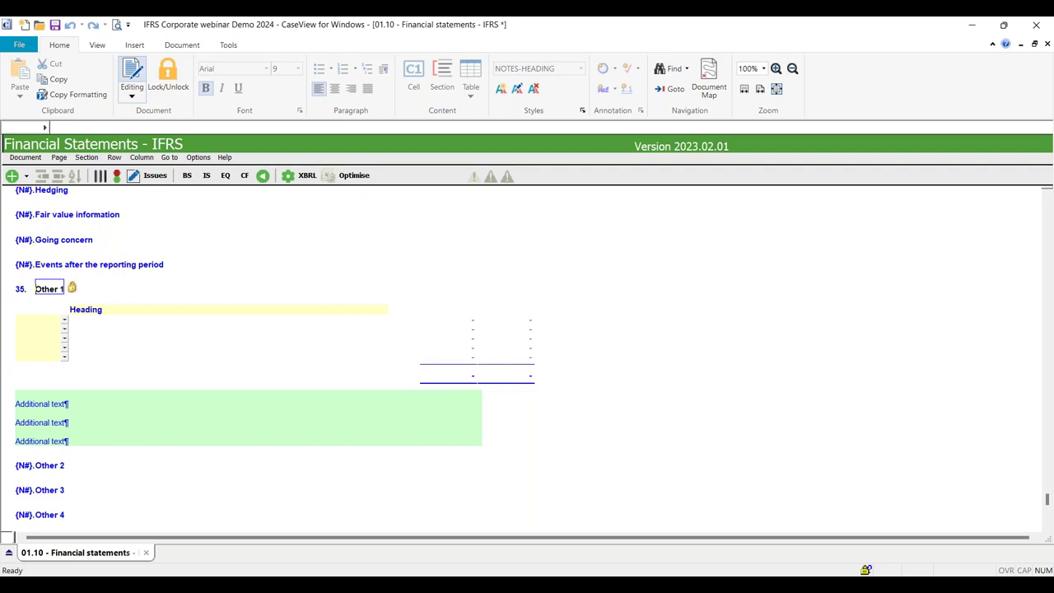
Step: Return to the 022024 Corporate webinar presentation and move on to the Copy from library slide
mouse_move(648, 584)
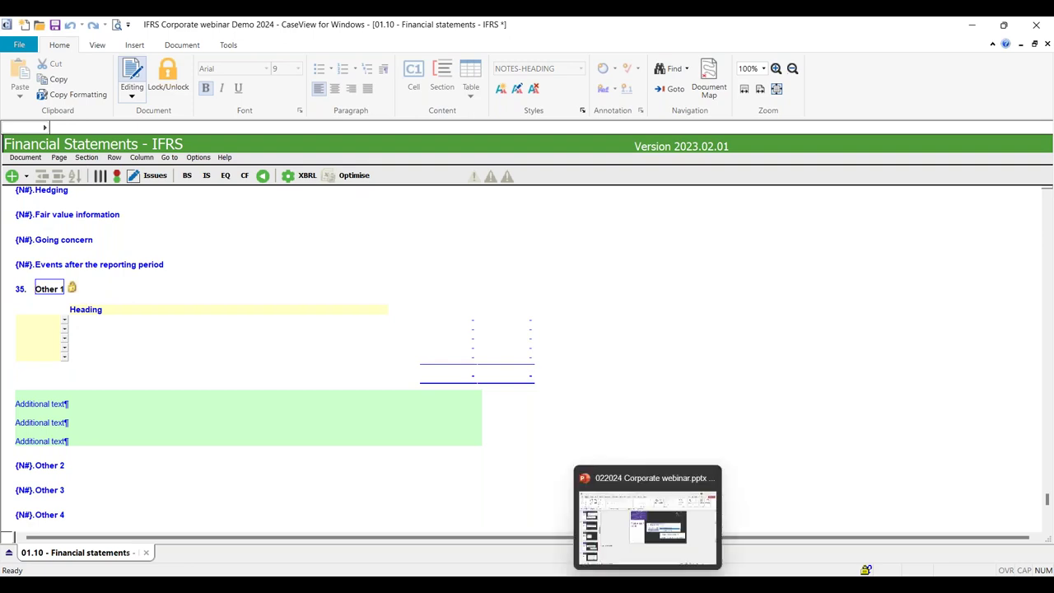
left_click(653, 548)
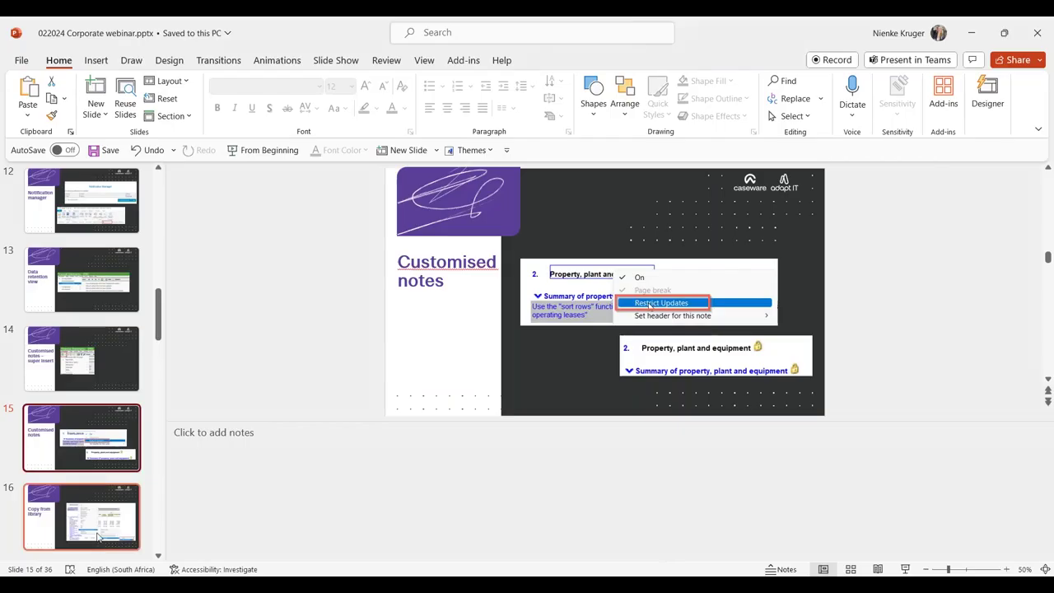
key("Page_Down")
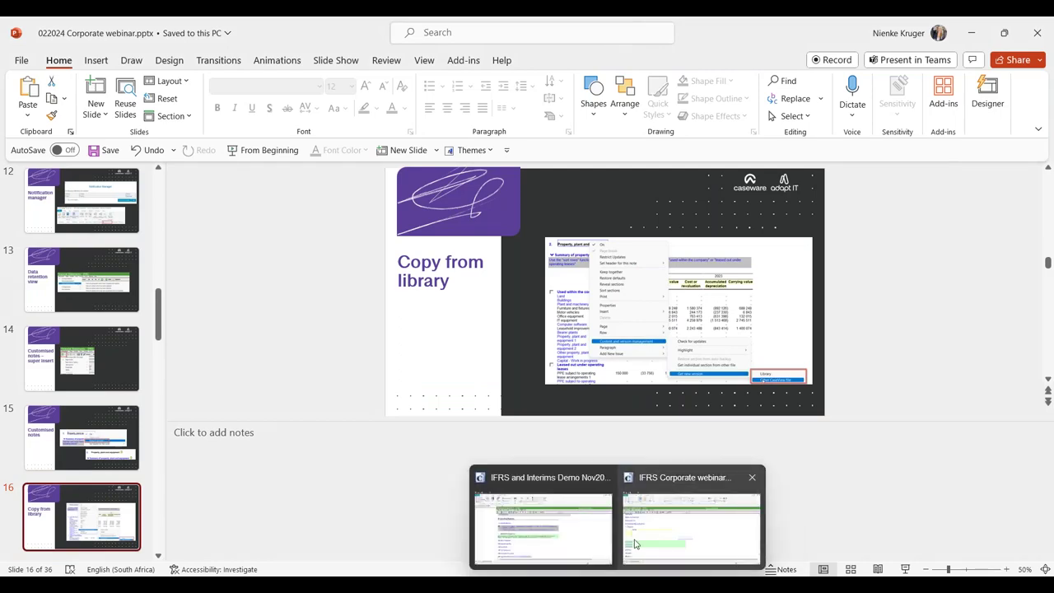
Step: Switch to the IFRS Corporate webinar Demo 2024 financial statements and try to get an individual section from another file for note Other 1
left_click(638, 541)
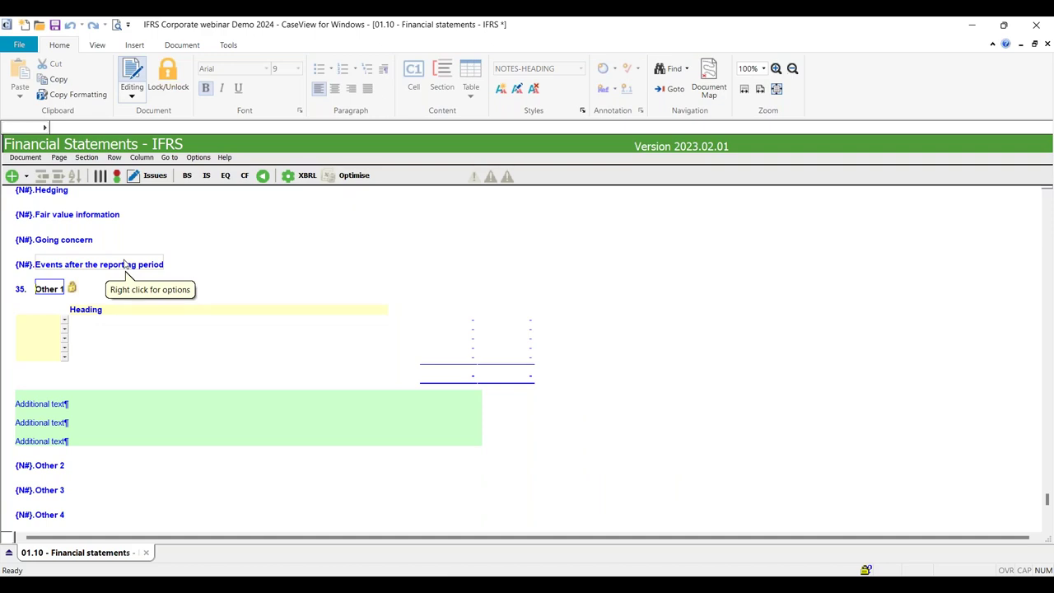
right_click(53, 290)
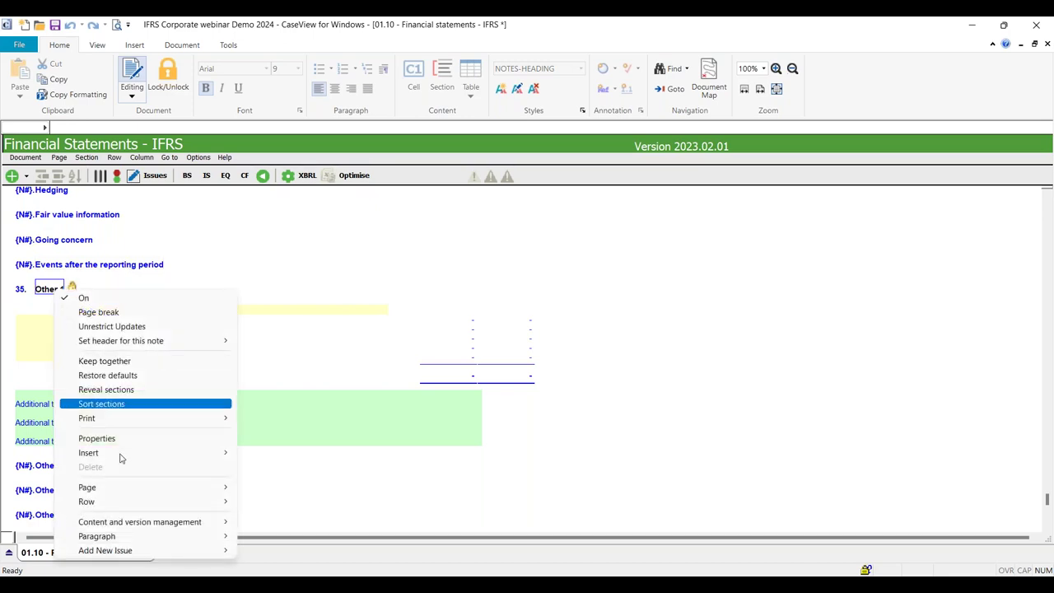
mouse_move(160, 522)
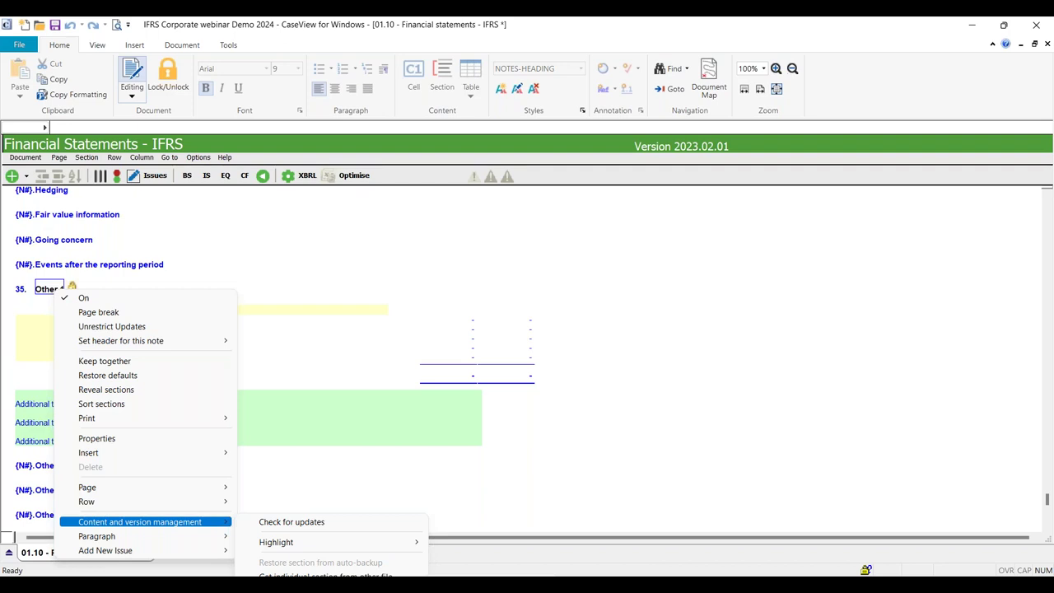
left_click(325, 574)
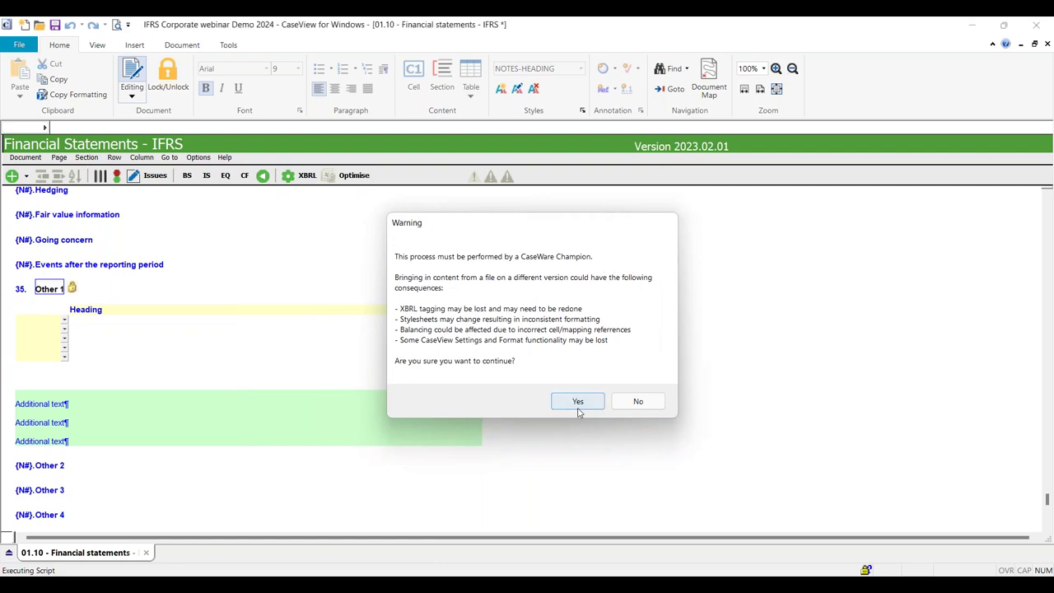
left_click(578, 403)
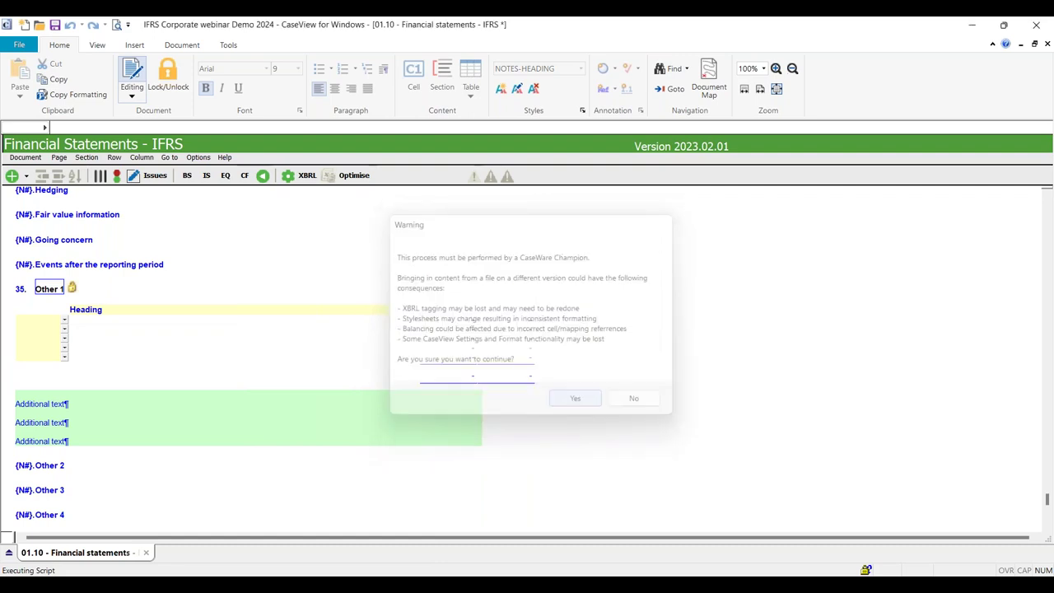
key("Return")
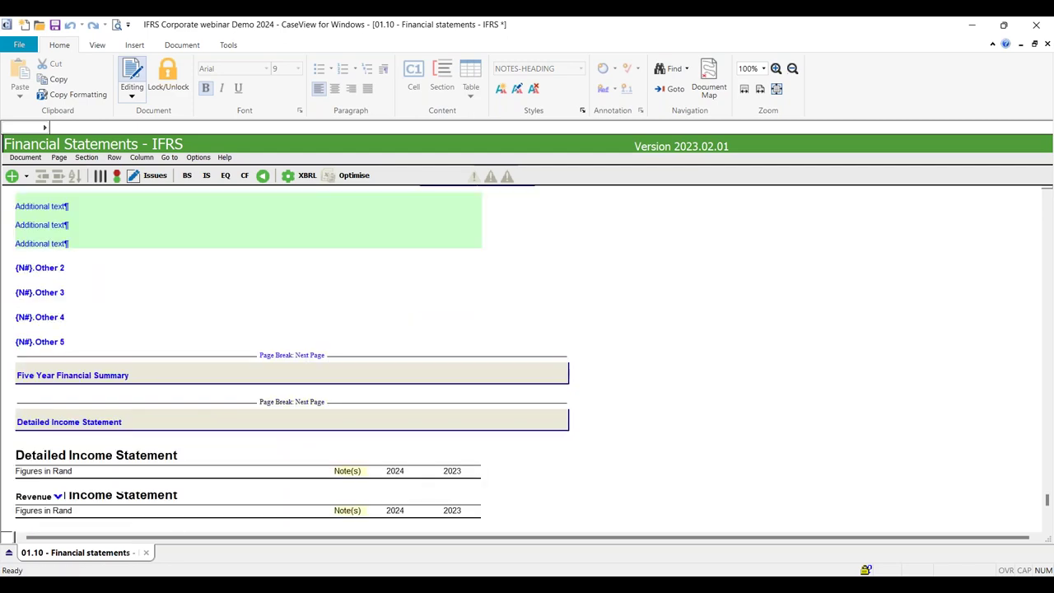
Step: Try to get a new version of note Other 2 from IFRS and Interims Demo Nov2022FSNG0000ZAFS.cvw, and cancel at the file selection
right_click(55, 428)
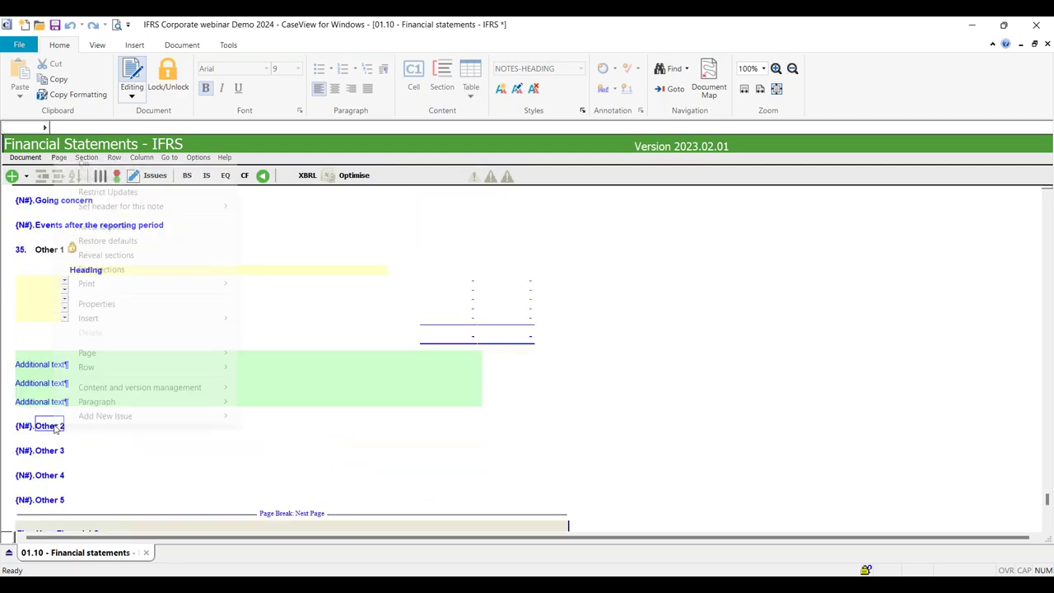
mouse_move(164, 387)
mouse_move(329, 461)
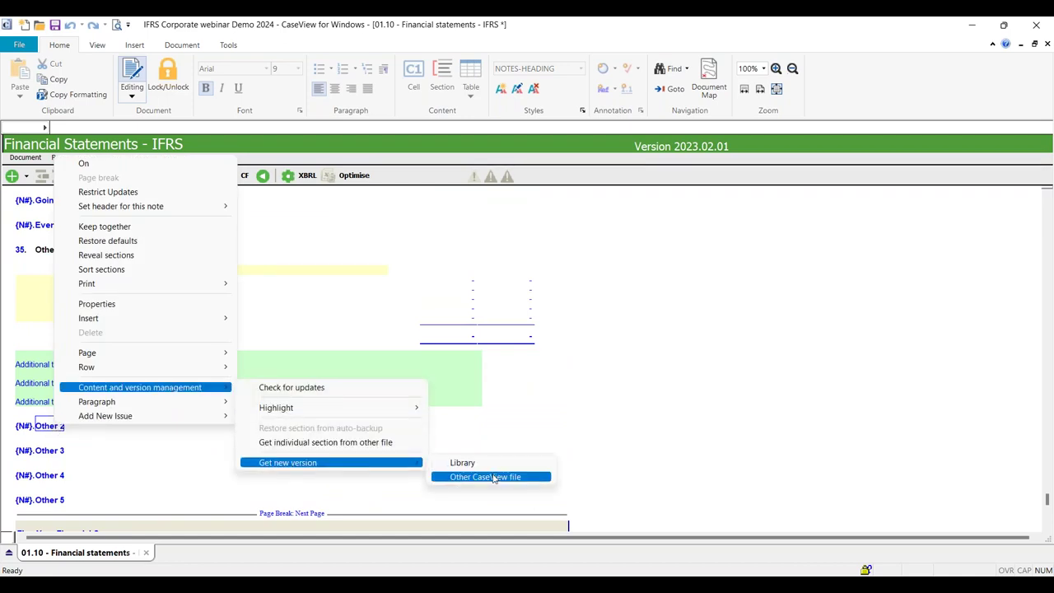
left_click(494, 478)
left_click(577, 401)
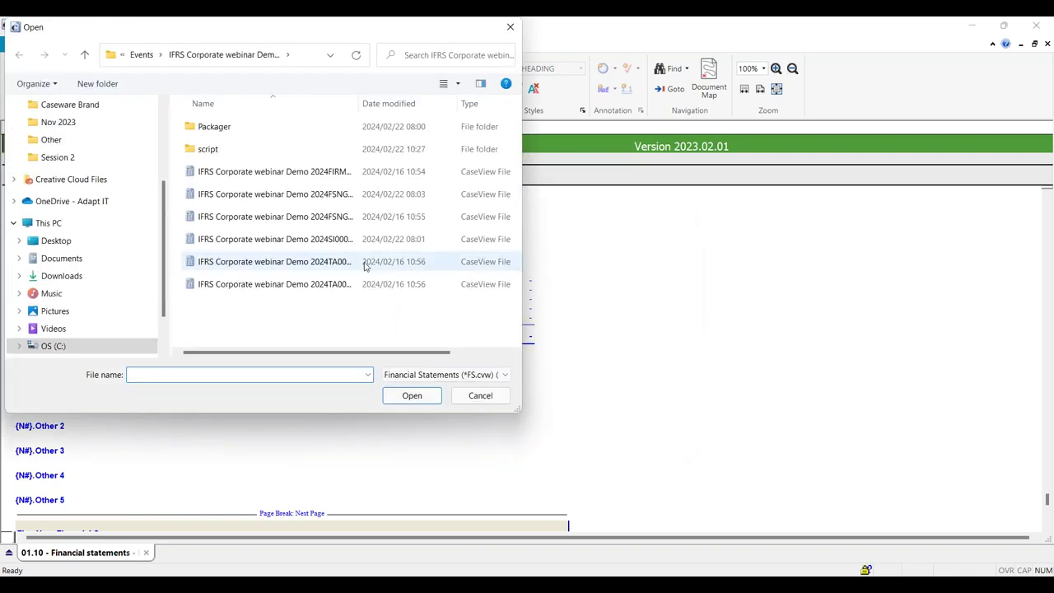
left_click(141, 55)
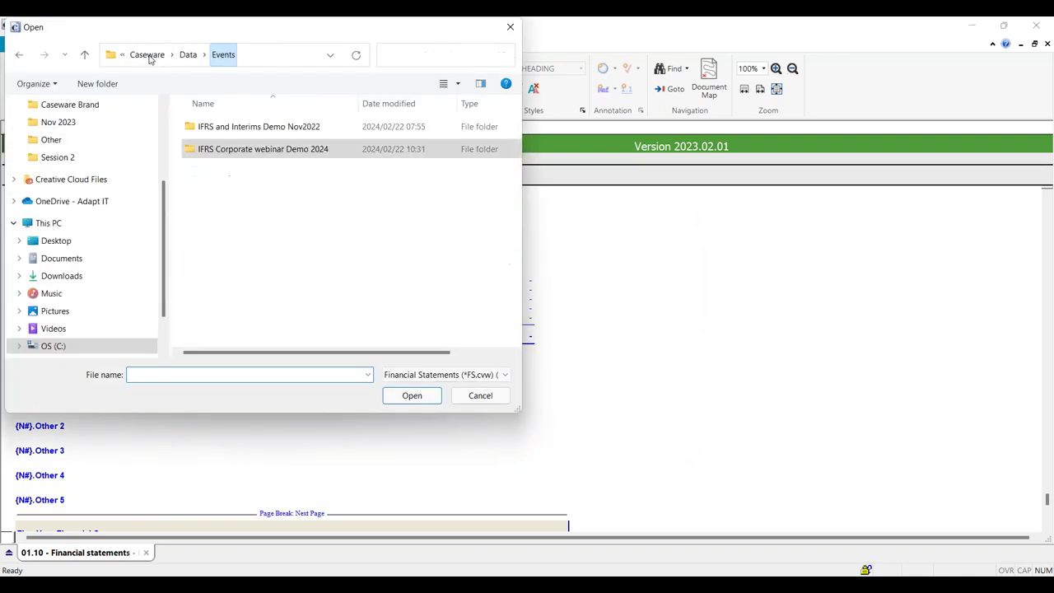
double_click(263, 127)
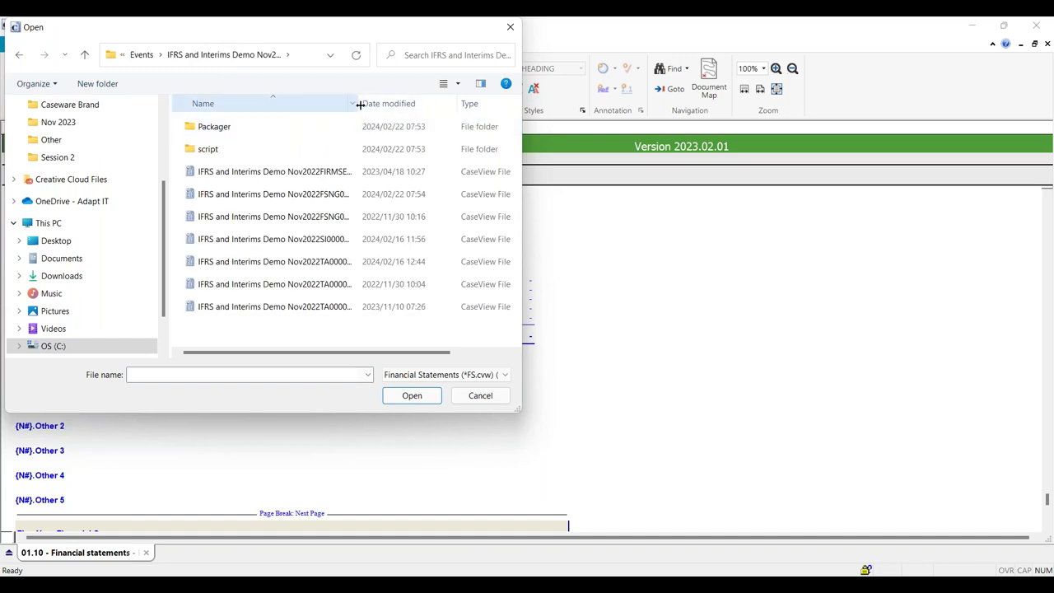
left_click_drag(360, 104, 411, 104)
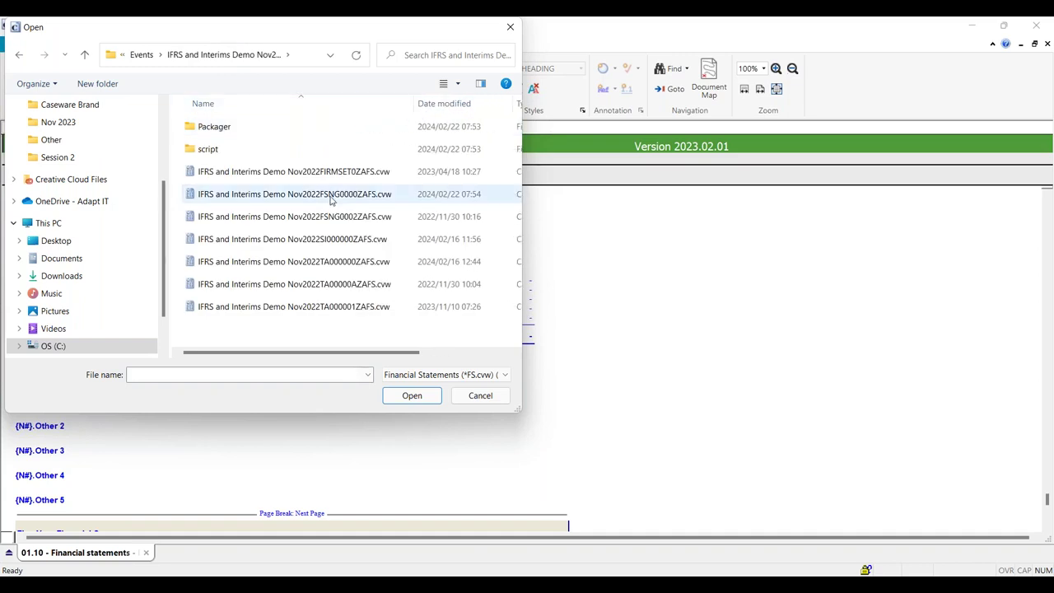
left_click(325, 196)
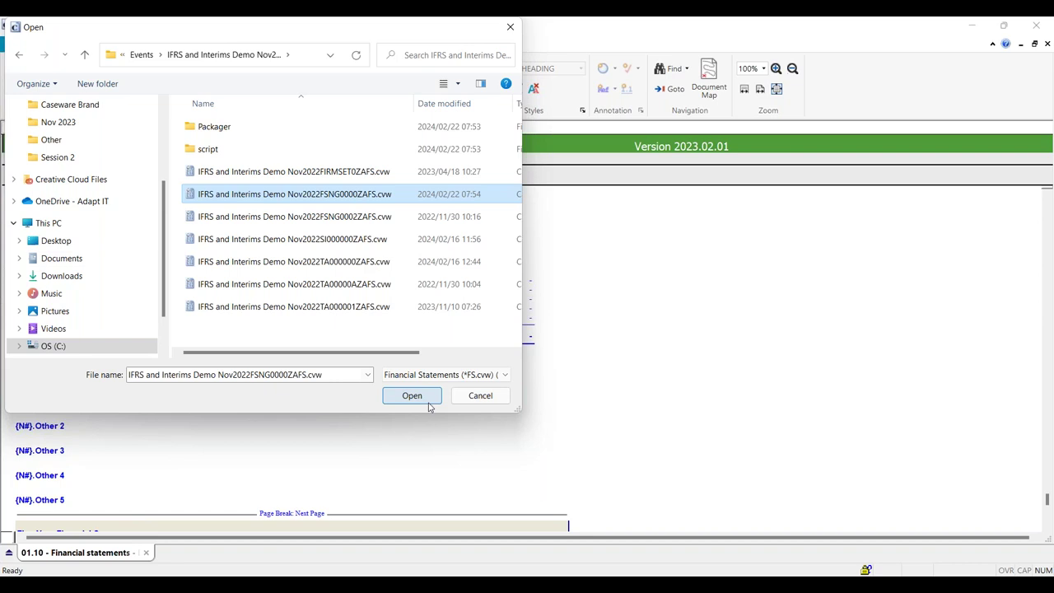
left_click(499, 403)
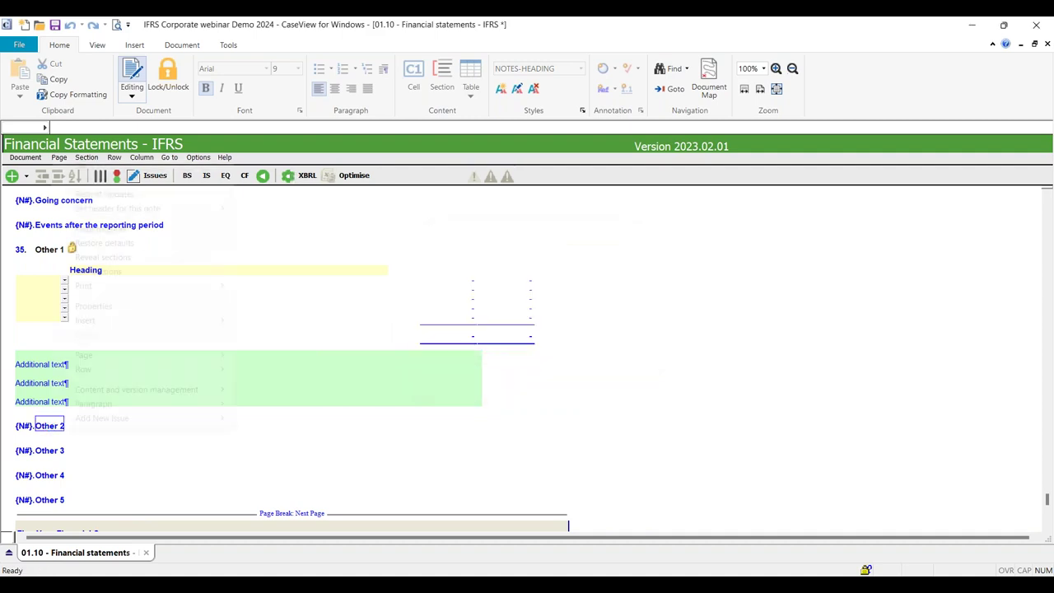
Step: Show the option for getting a new version of note Other 2 from the library, and close it without applying
right_click(51, 424)
mouse_move(128, 396)
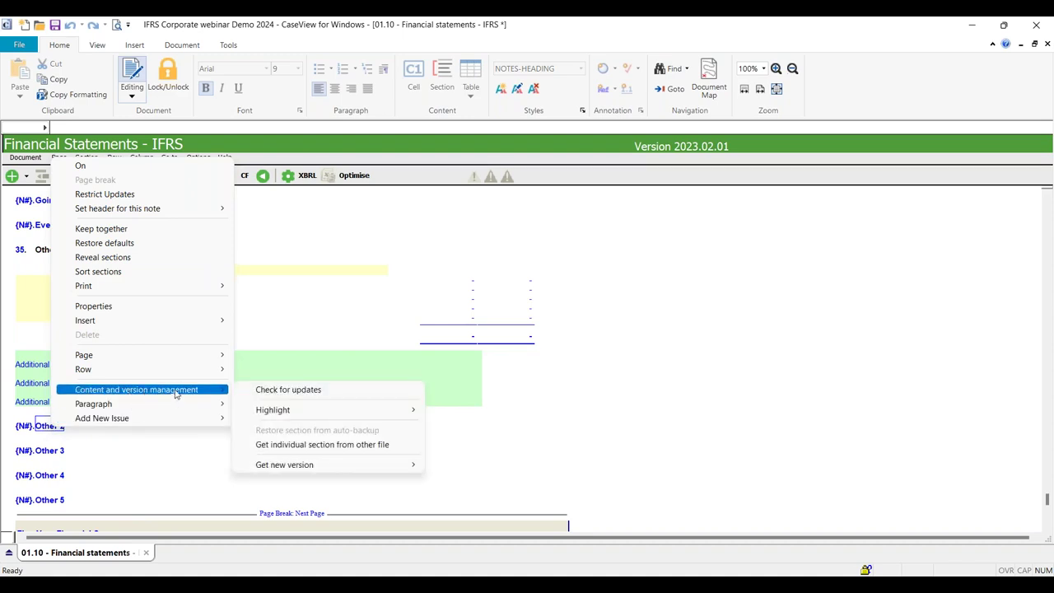
mouse_move(318, 468)
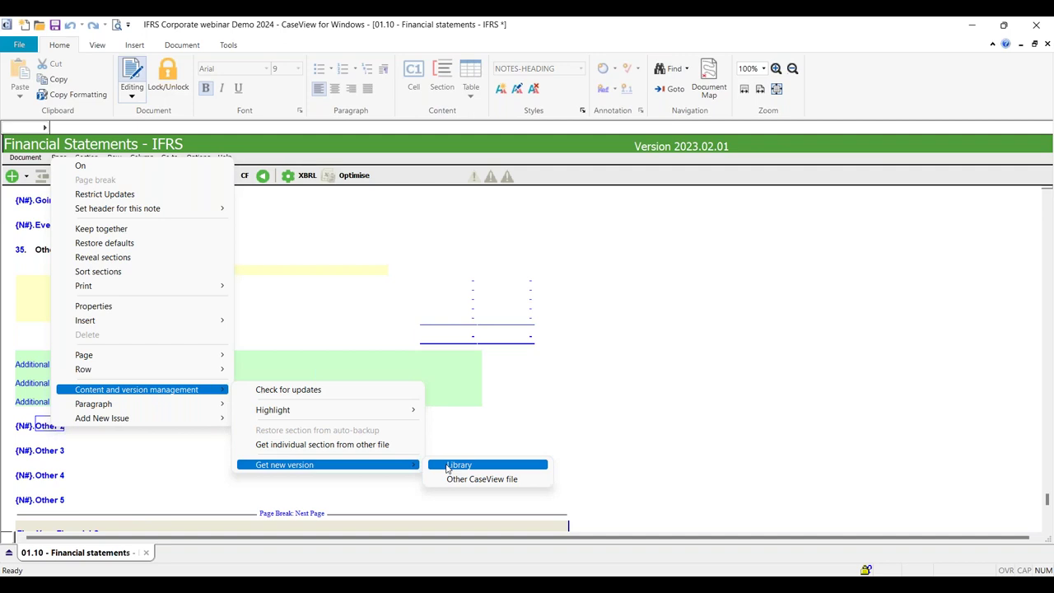
left_click(564, 419)
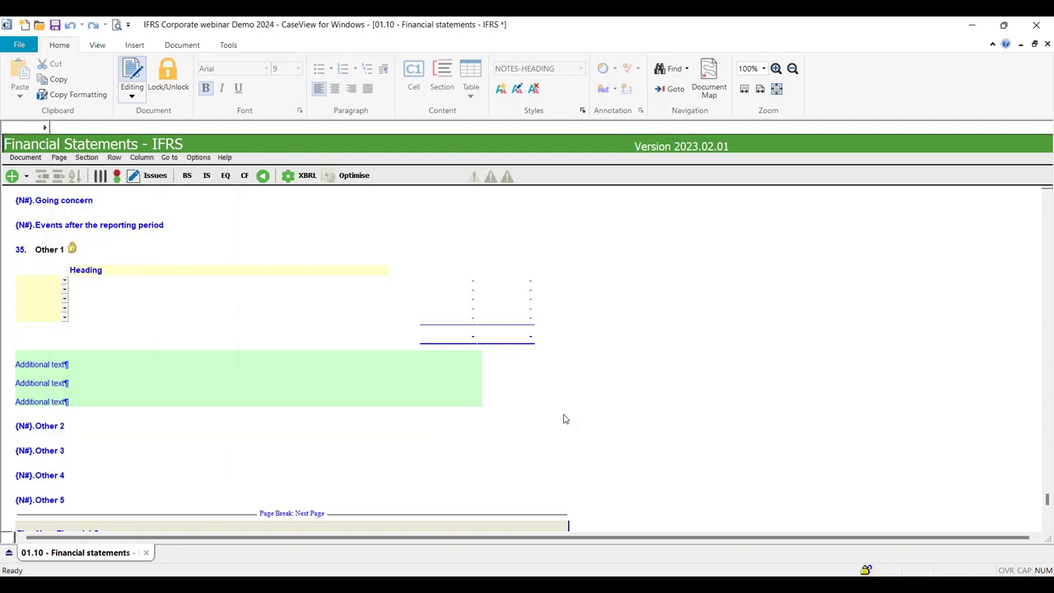